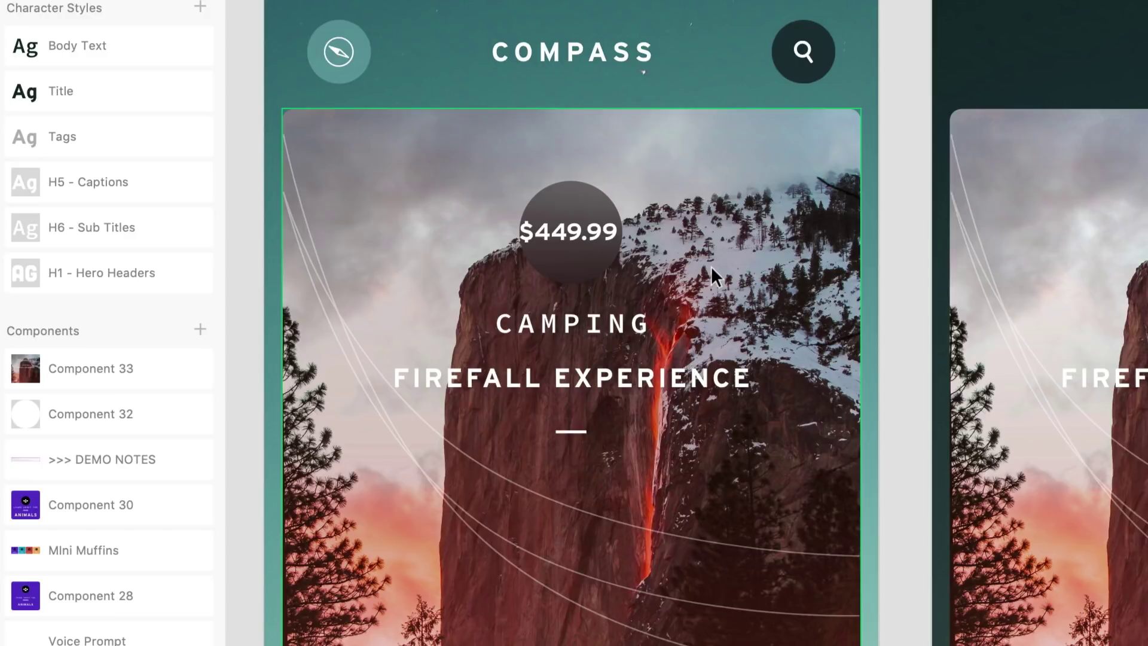
# Make the dollar sign of the $449.99 price superscript.
pyautogui.click(551, 232)
pyautogui.doubleClick(551, 230)
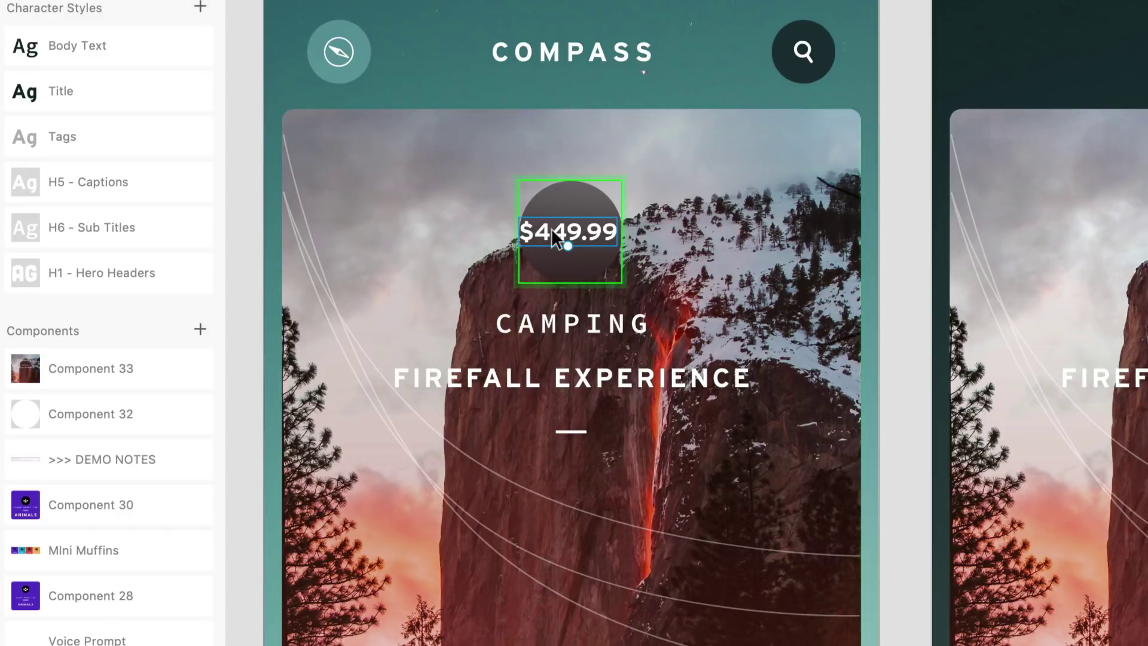
pyautogui.doubleClick(552, 231)
pyautogui.click(534, 231)
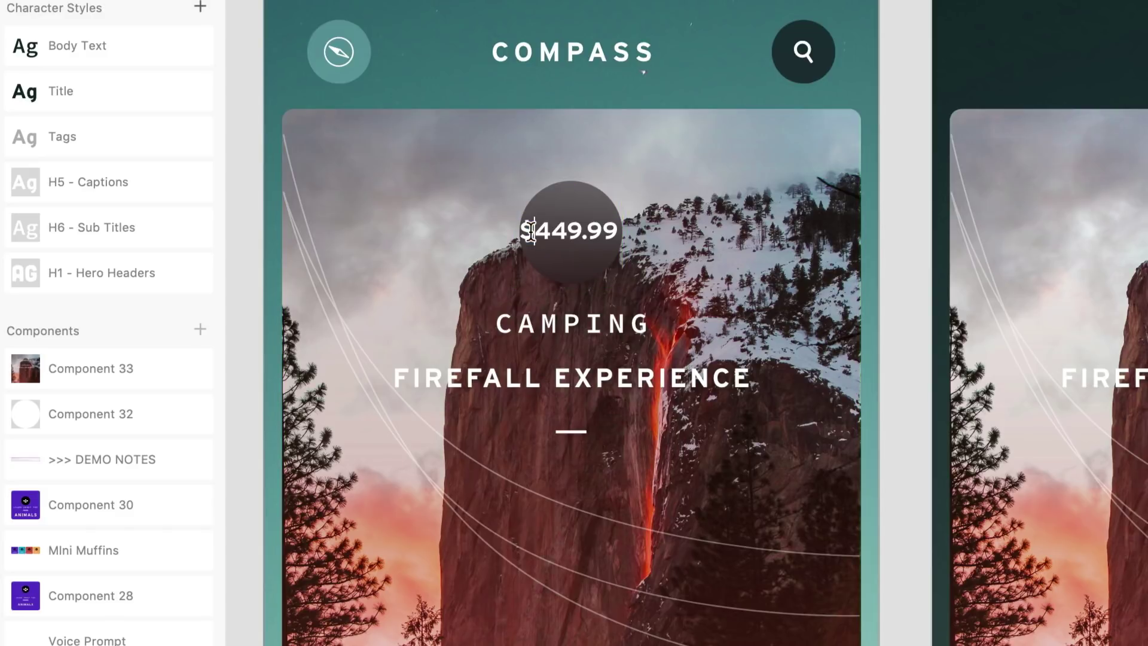
pyautogui.moveTo(534, 230); pyautogui.dragTo(517, 232)
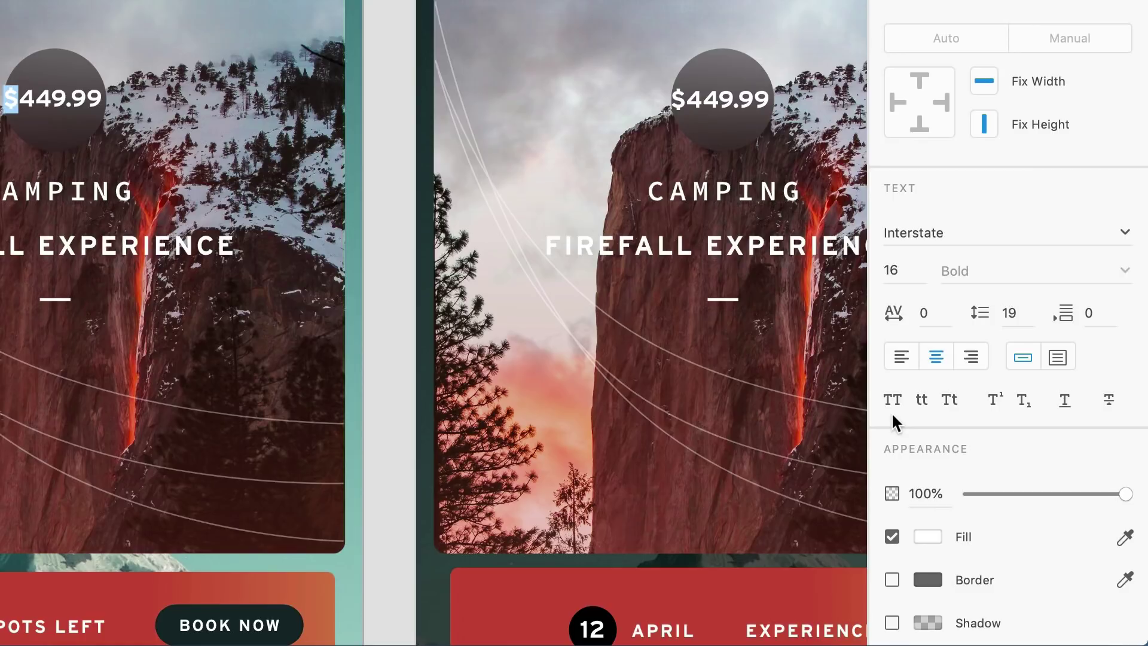
pyautogui.click(994, 400)
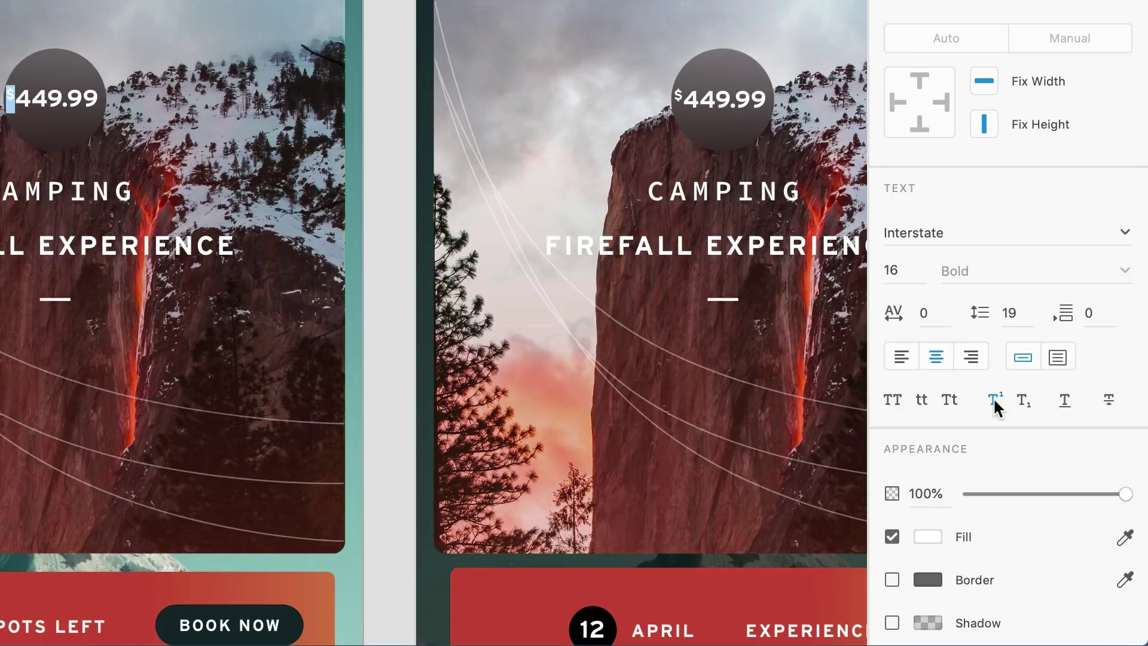
# Make the .99 cents superscript and re-centre the price in its circle.
pyautogui.click(66, 98)
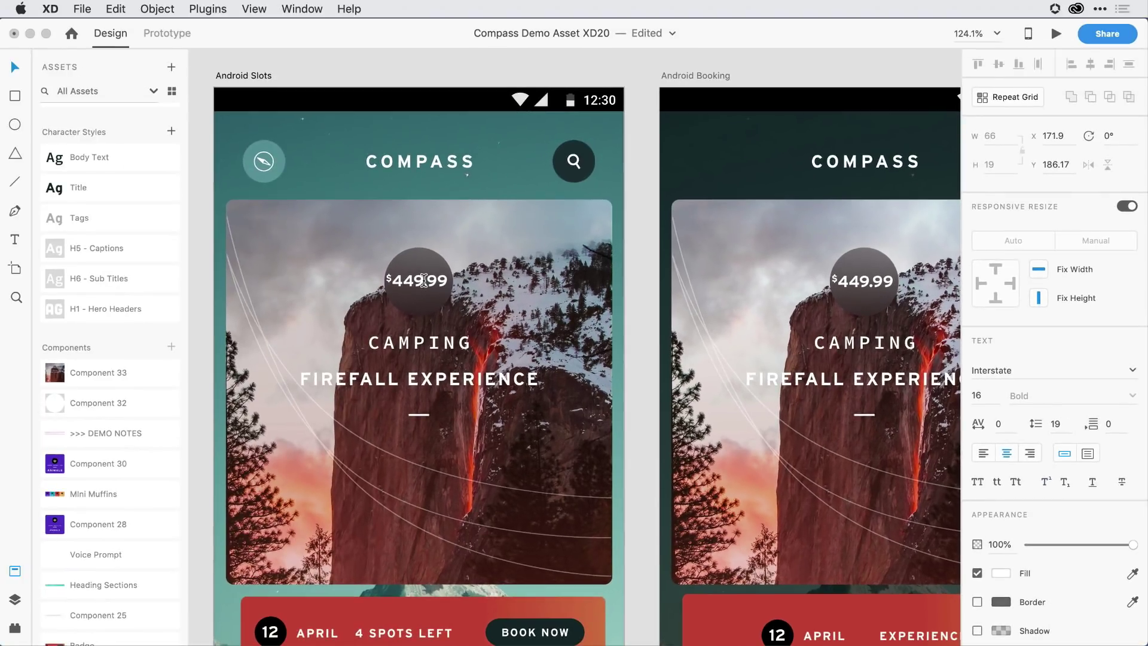
pyautogui.moveTo(425, 280); pyautogui.dragTo(449, 281)
pyautogui.click(1043, 482)
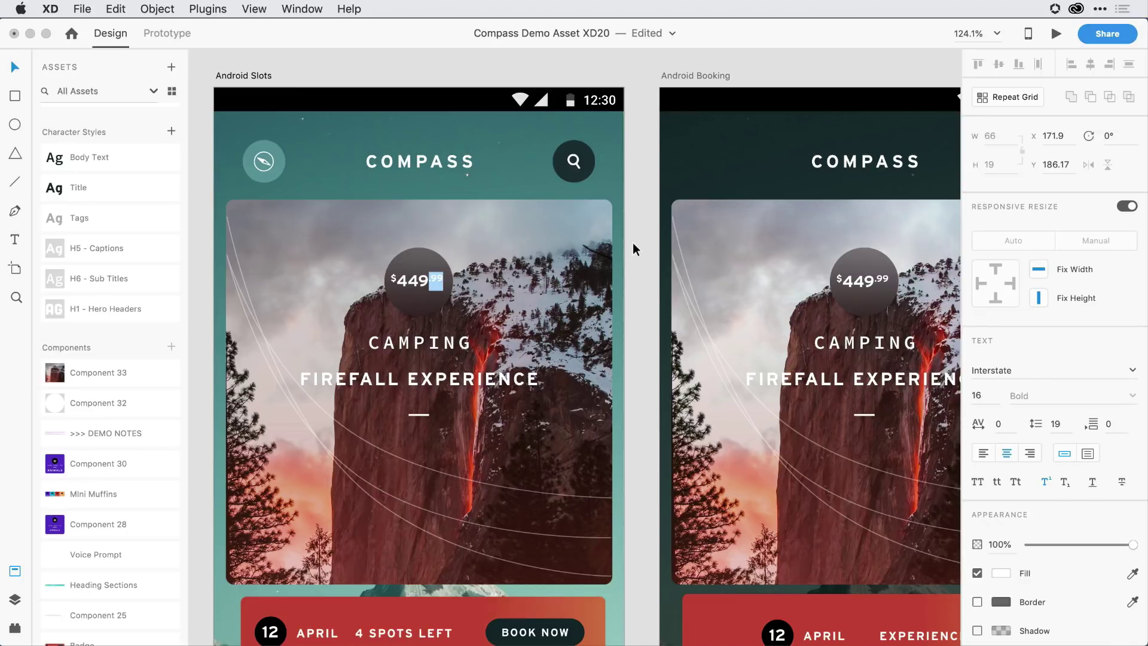
pyautogui.press('Escape')
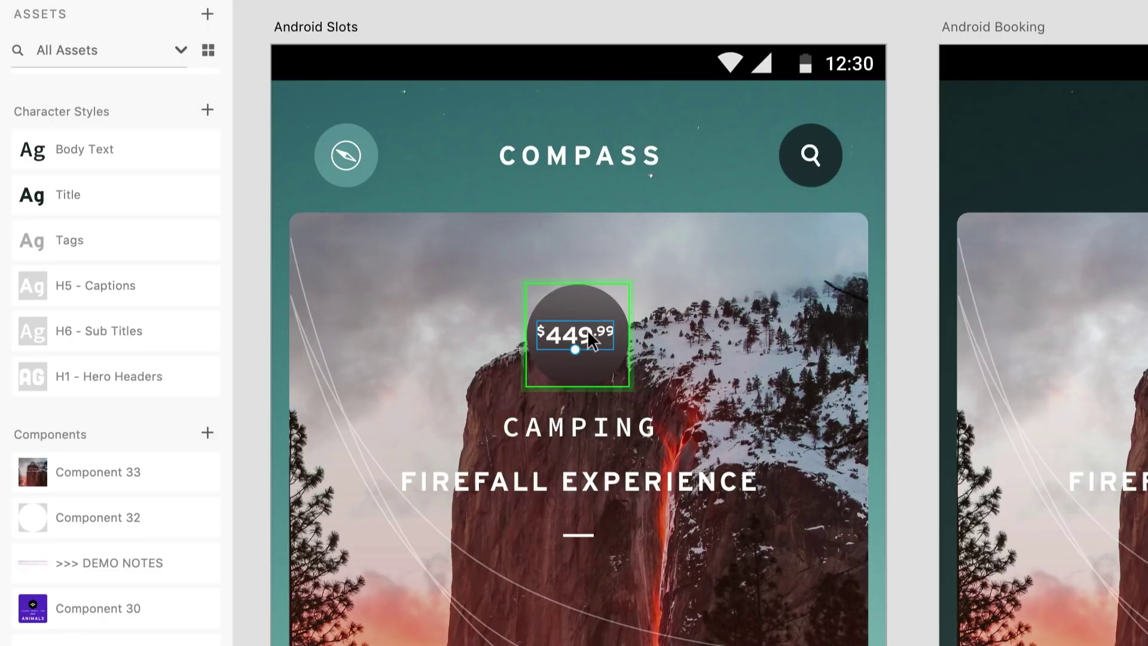
pyautogui.moveTo(588, 331); pyautogui.dragTo(592, 332)
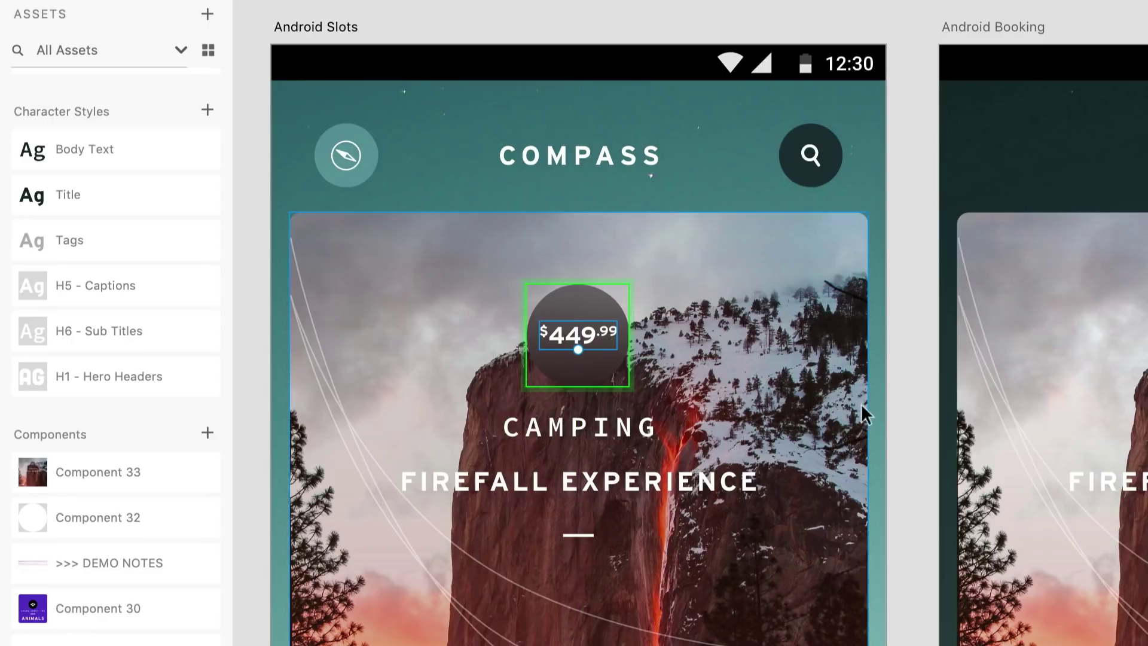
pyautogui.click(928, 421)
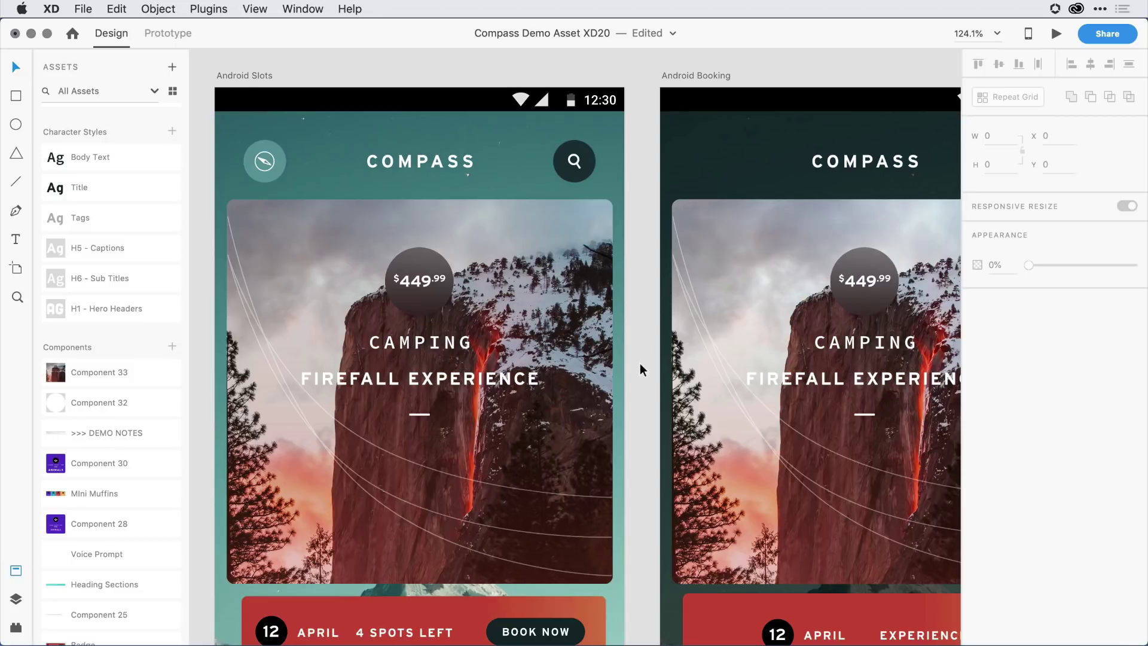
# Append a 1 after SOLD OUT on the 28 April card and make it subscript.
pyautogui.scroll(-15, 640, 364)
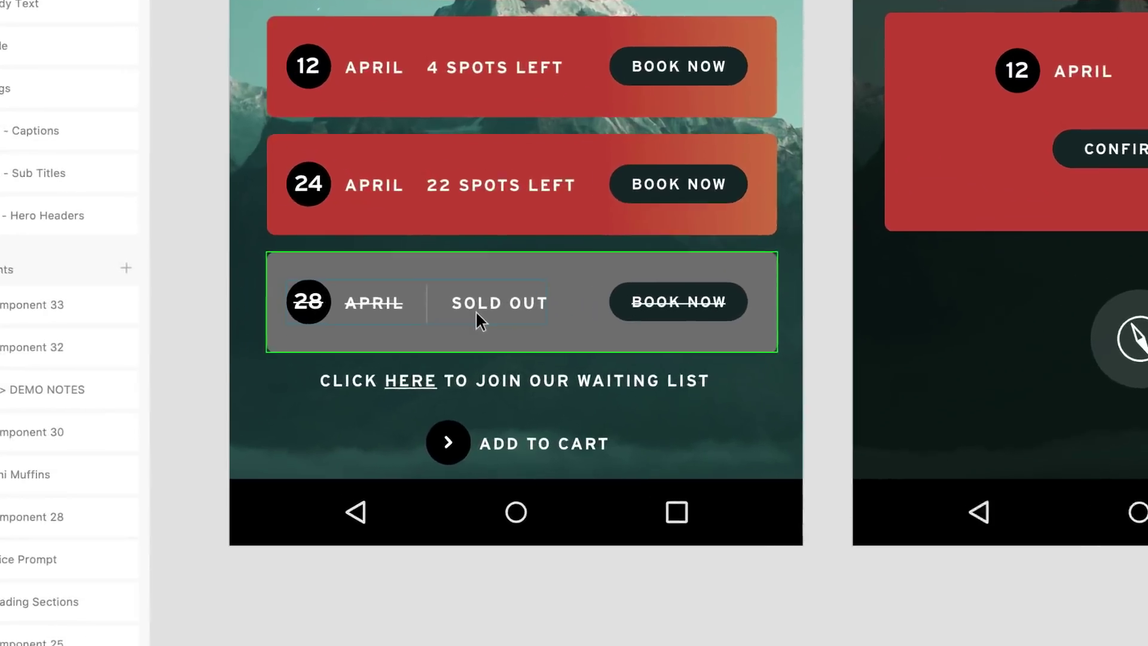
pyautogui.doubleClick(421, 369)
pyautogui.doubleClick(481, 290)
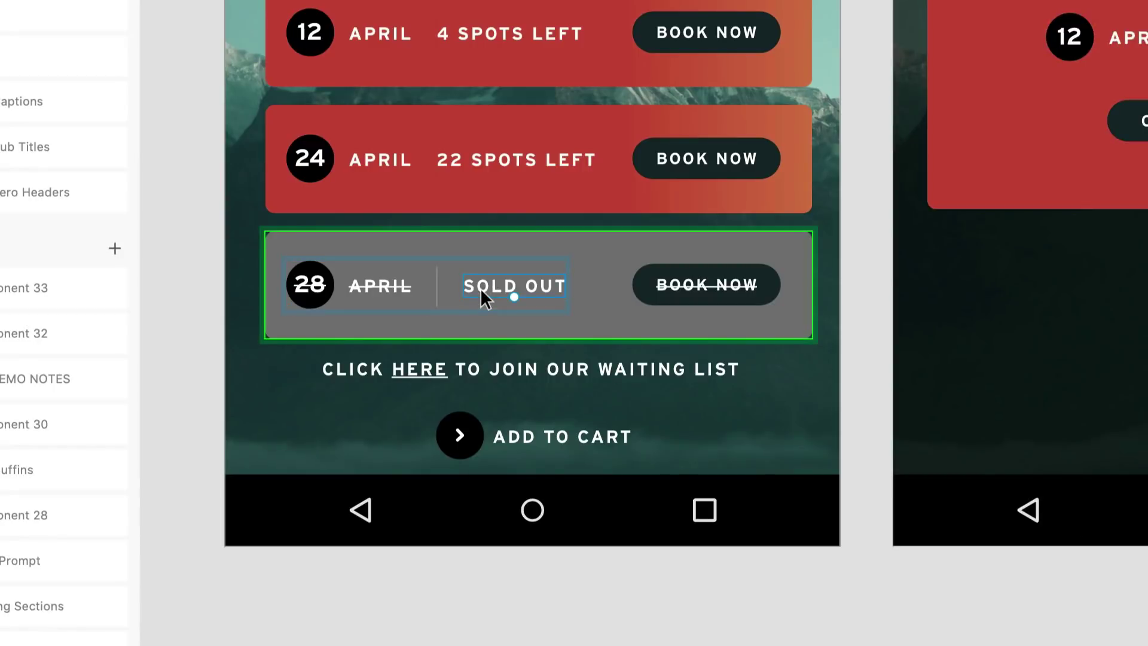
pyautogui.doubleClick(516, 289)
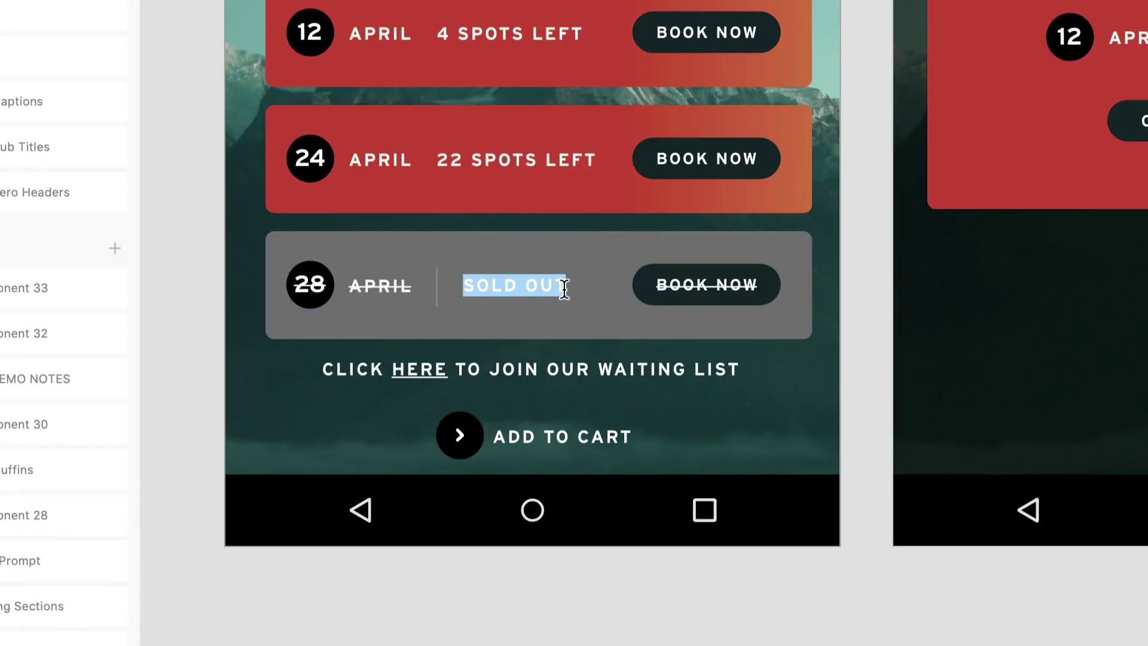
pyautogui.click(564, 288)
pyautogui.write('1')
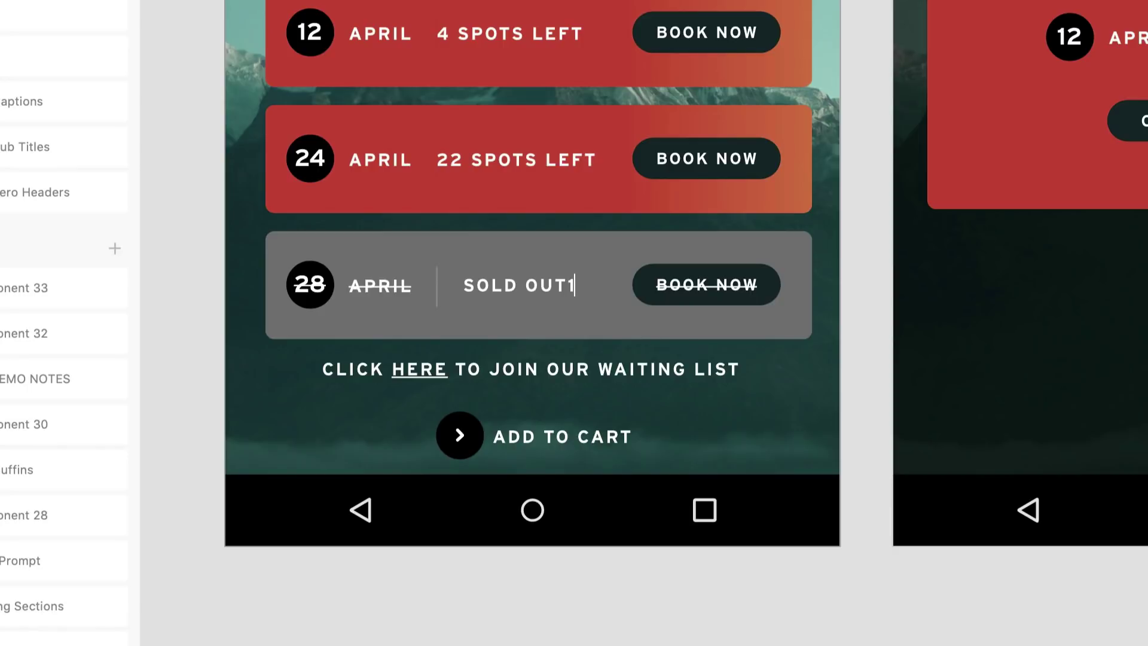
pyautogui.hotkey('shift', 'Left')
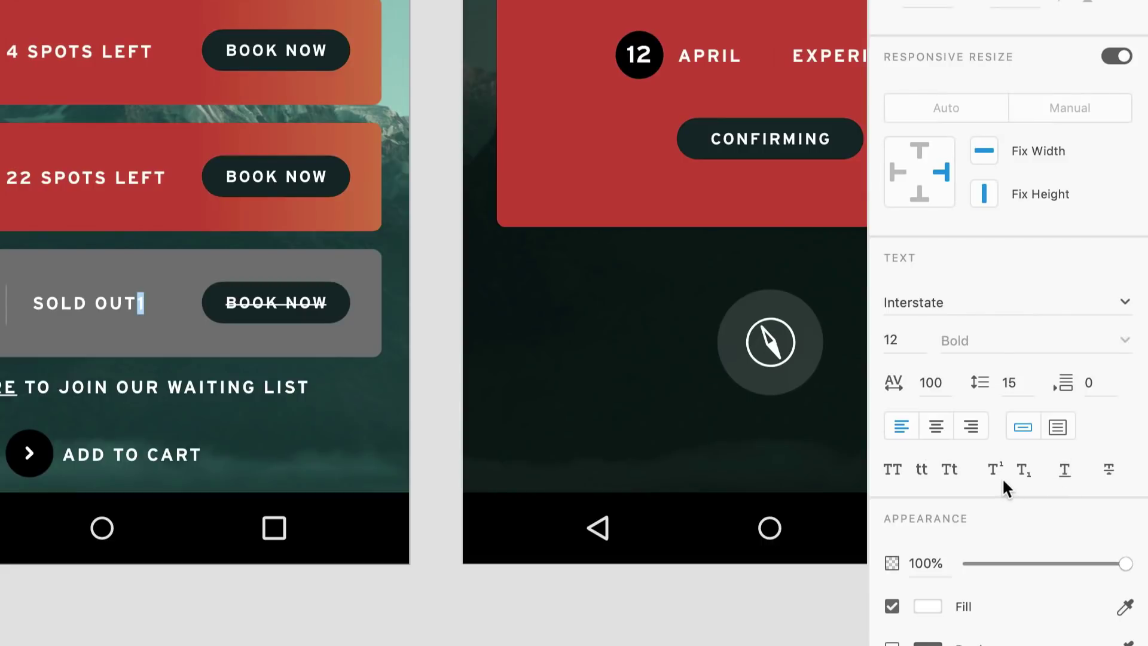
pyautogui.click(1023, 469)
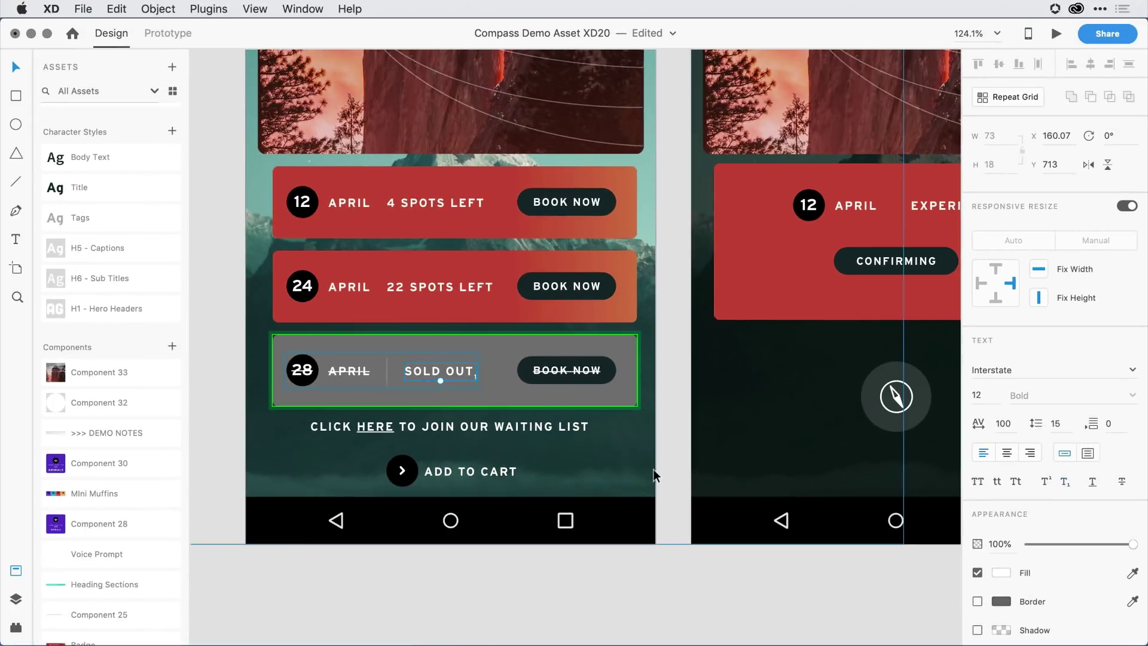
# Insert a superscript 1 directly before CLICK HERE TO JOIN OUR WAITING LIST.
pyautogui.click(653, 468)
pyautogui.click(419, 431)
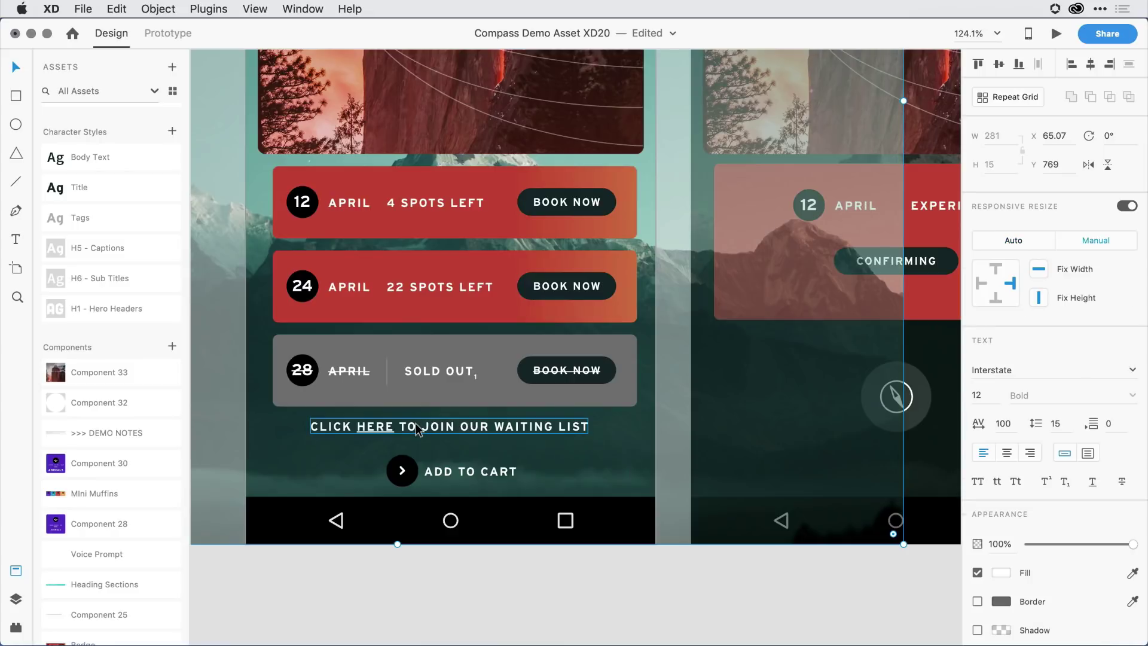
pyautogui.doubleClick(415, 424)
pyautogui.click(314, 428)
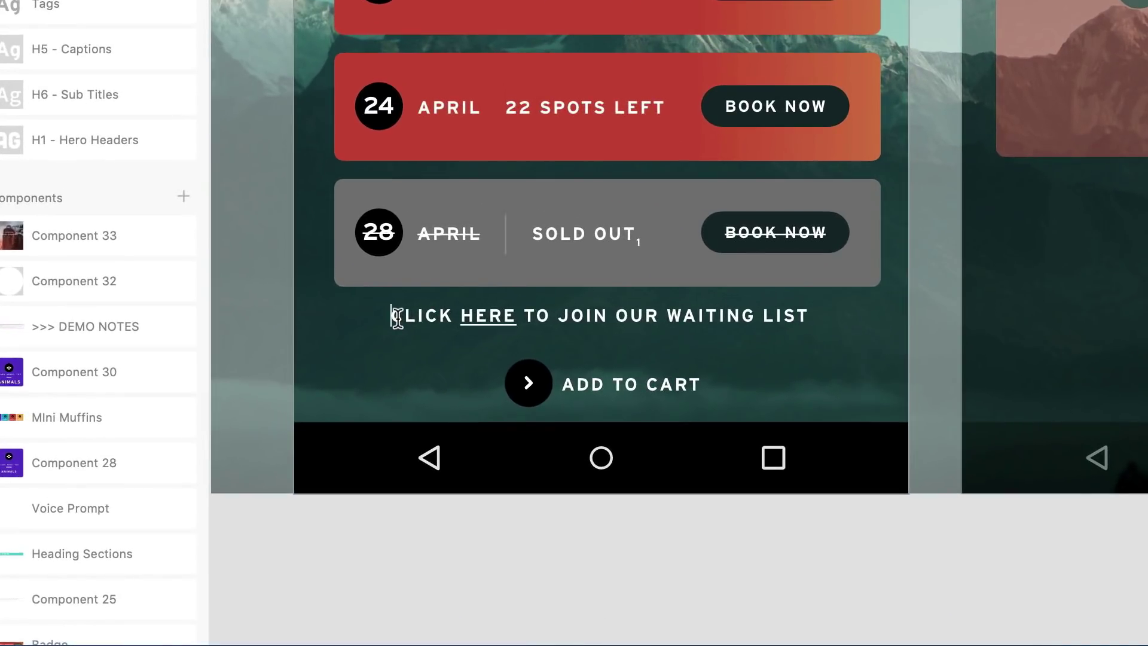
pyautogui.write('1')
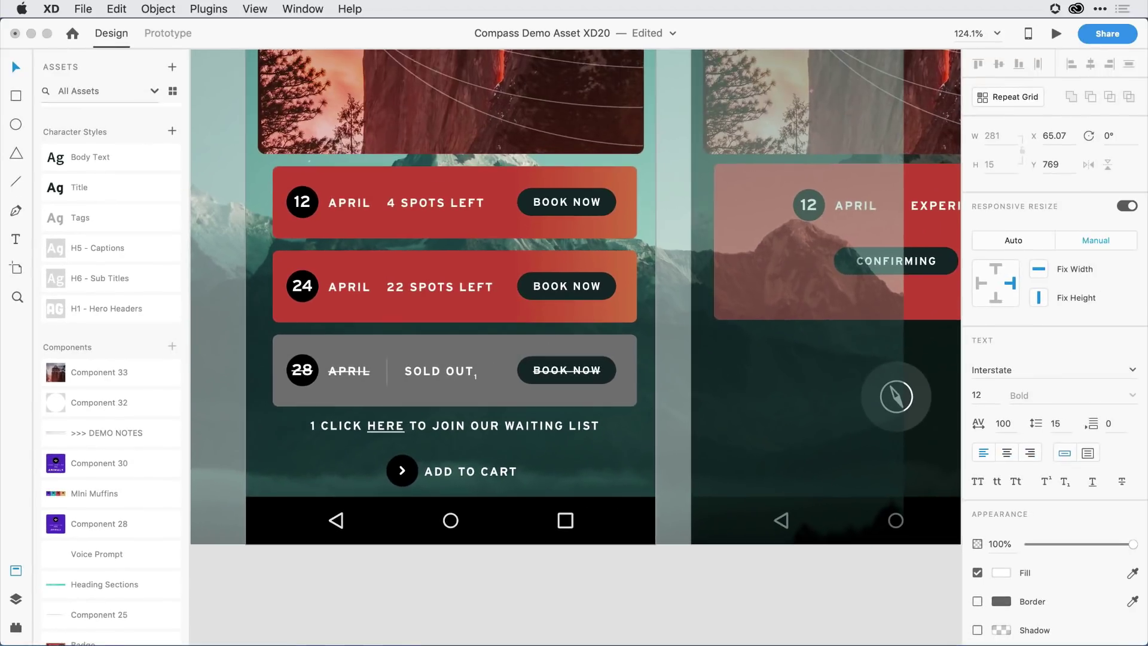
pyautogui.press('BackSpace')
pyautogui.moveTo(318, 426); pyautogui.dragTo(310, 425)
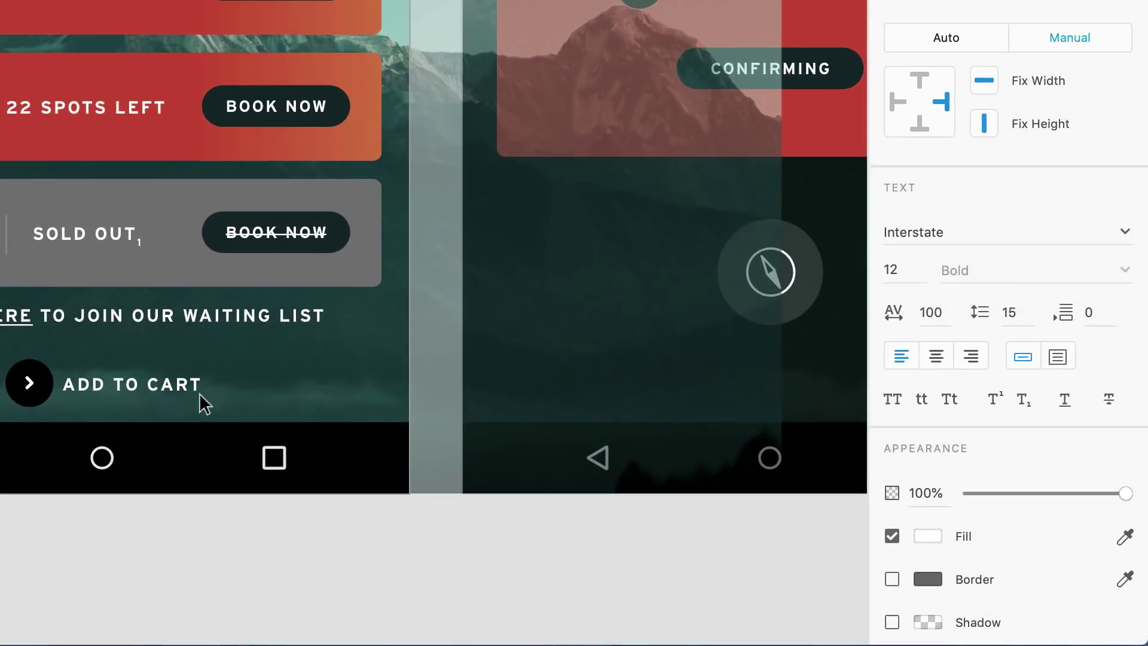
pyautogui.click(993, 399)
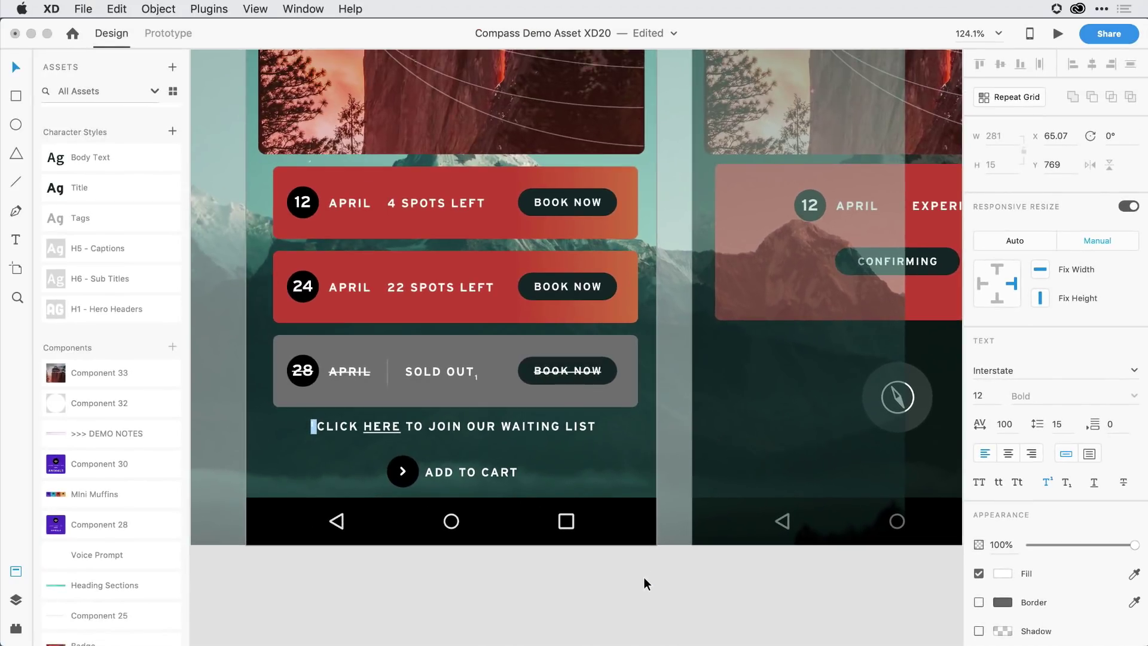
pyautogui.press('Escape')
pyautogui.click(644, 576)
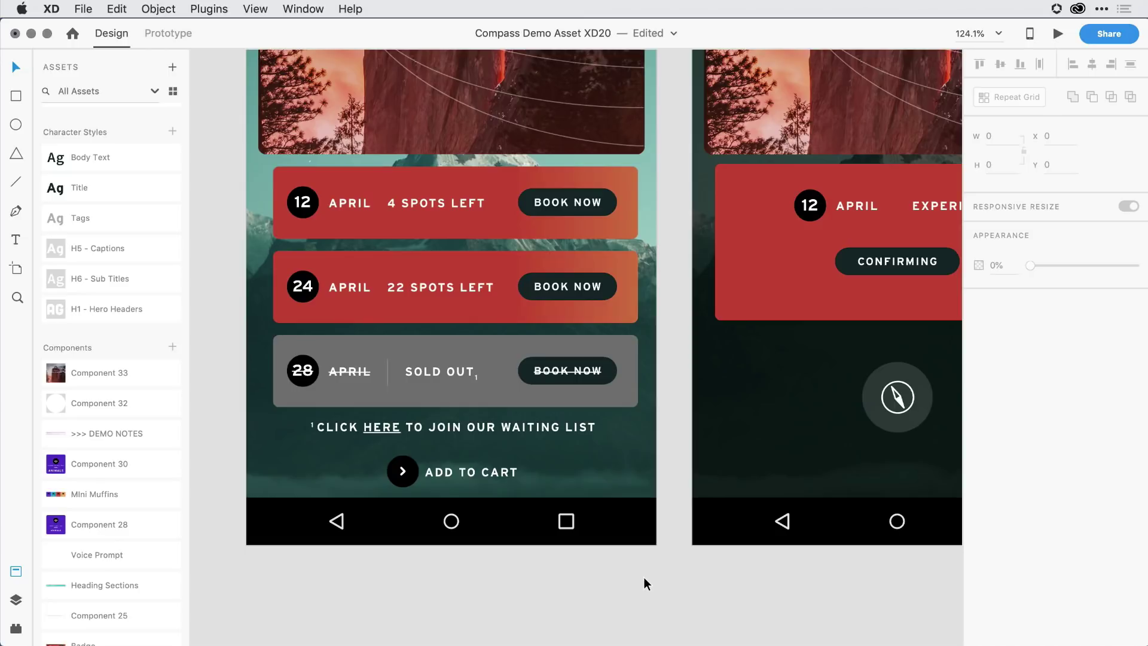
# Add the SOLD OUT text's Interstate 12pt formatting as a character style in Assets.
pyautogui.doubleClick(422, 373)
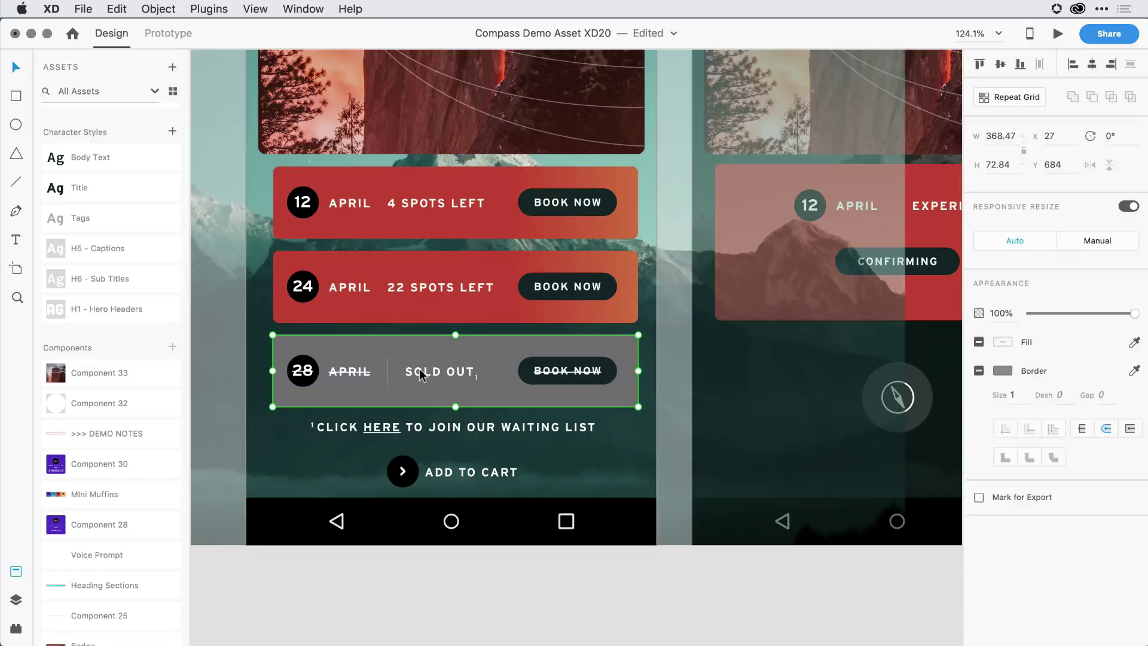
pyautogui.doubleClick(422, 373)
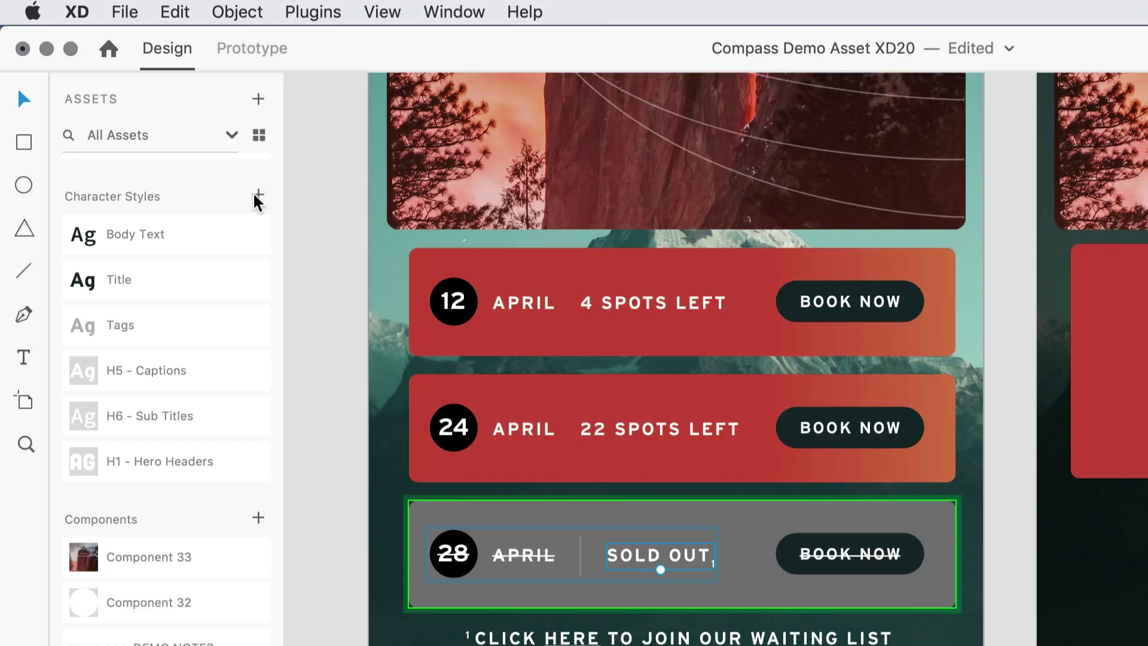
pyautogui.click(255, 195)
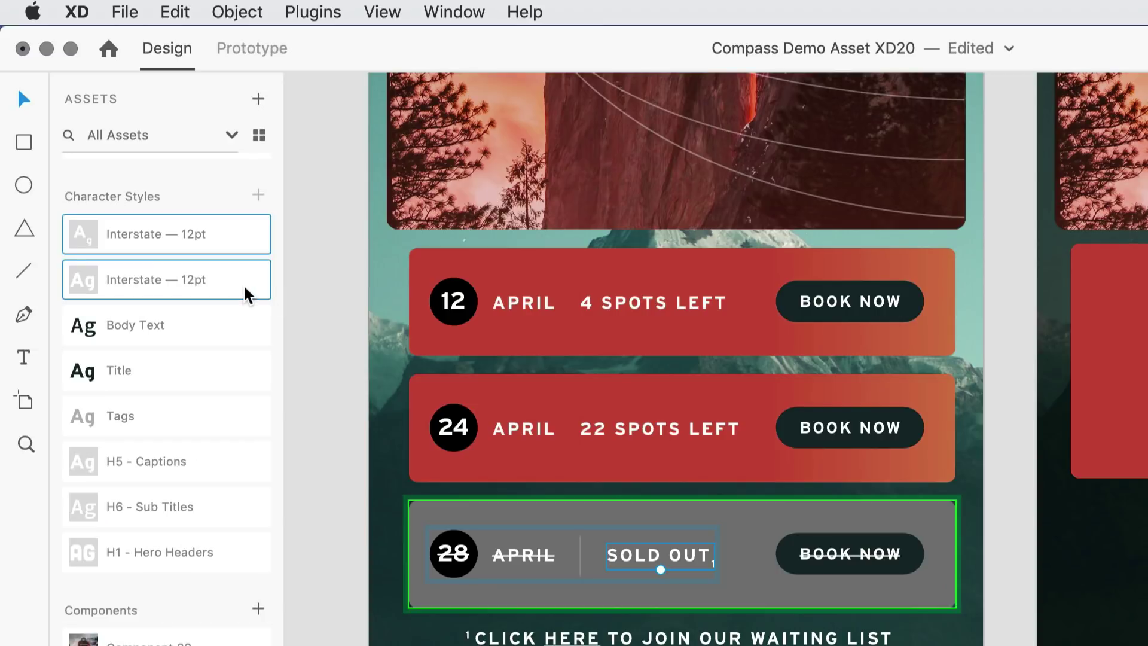
pyautogui.moveTo(245, 294)
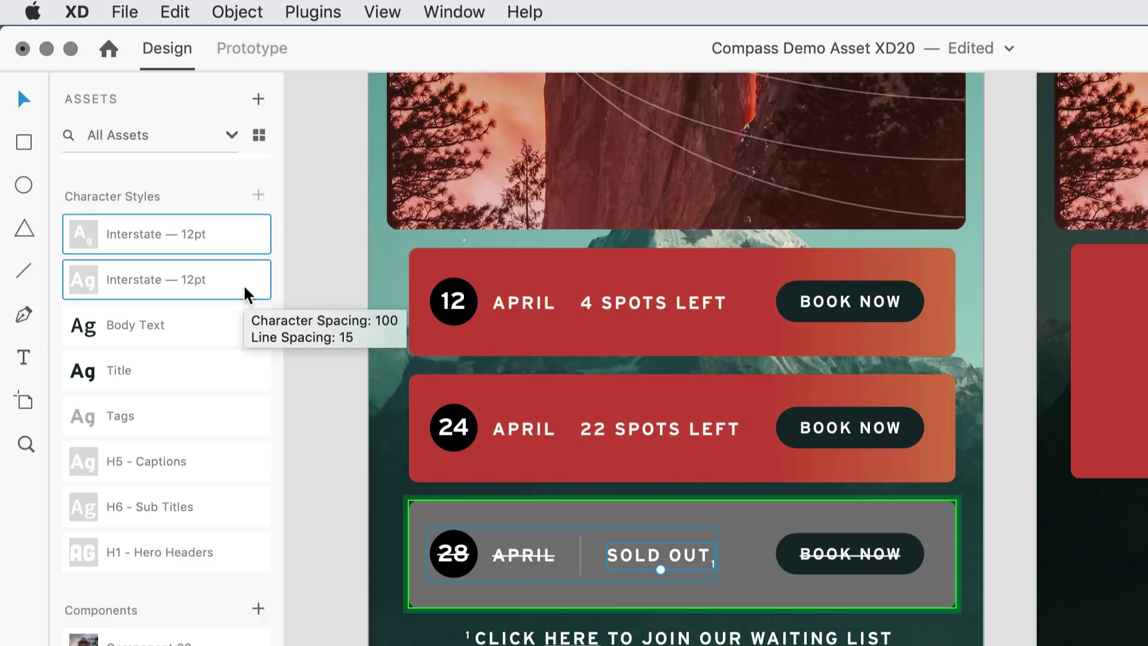
pyautogui.moveTo(245, 245)
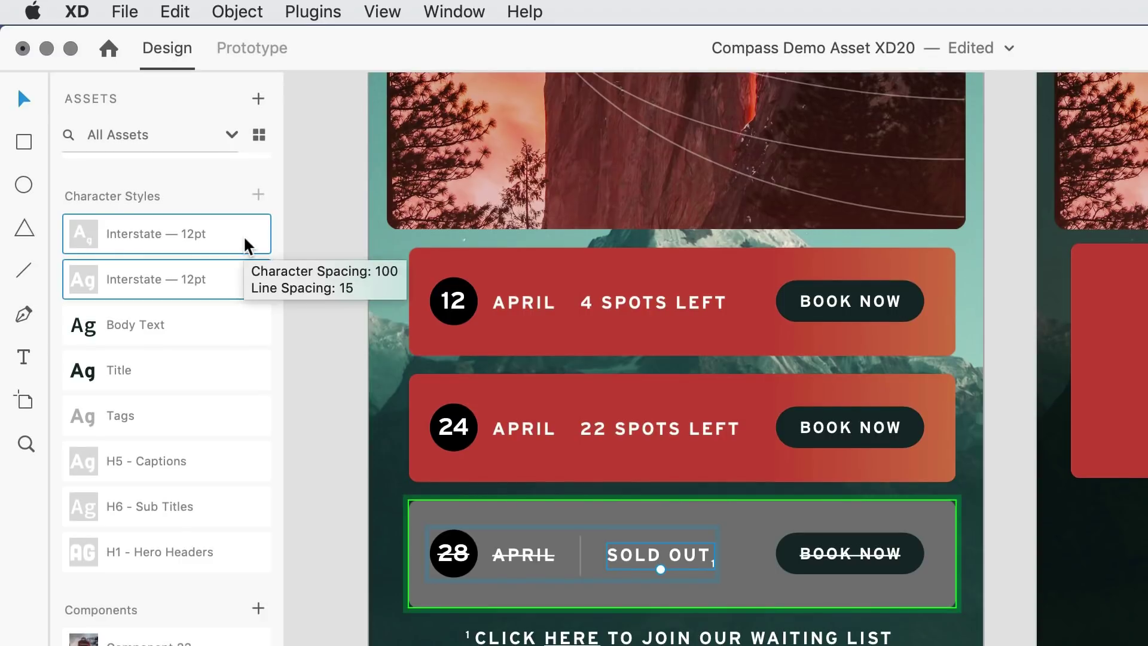